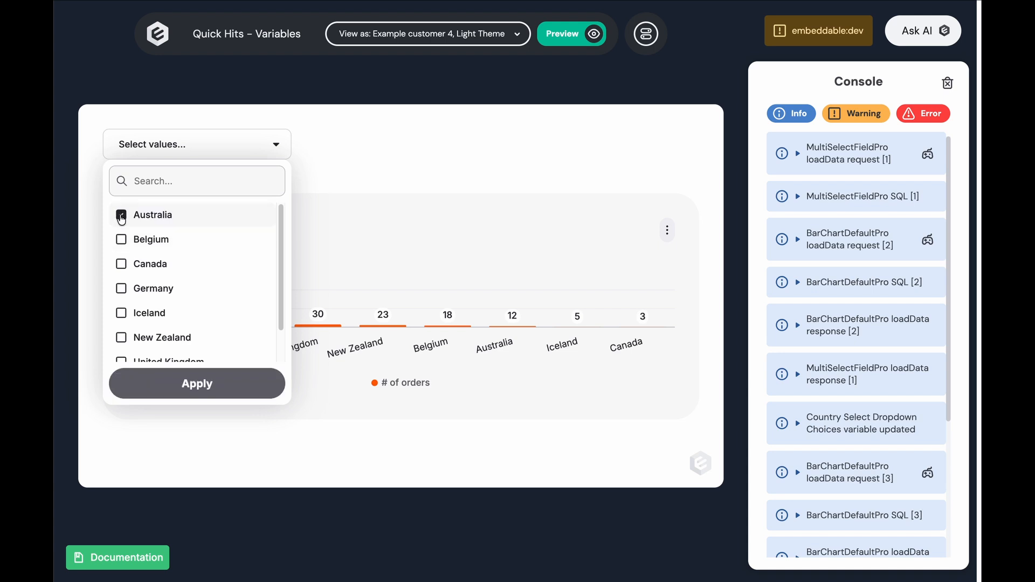
# Select Belgium and Canada alongside Australia in the country dropdown and apply the selection
pyautogui.click(121, 239)
pyautogui.click(121, 264)
pyautogui.click(199, 395)
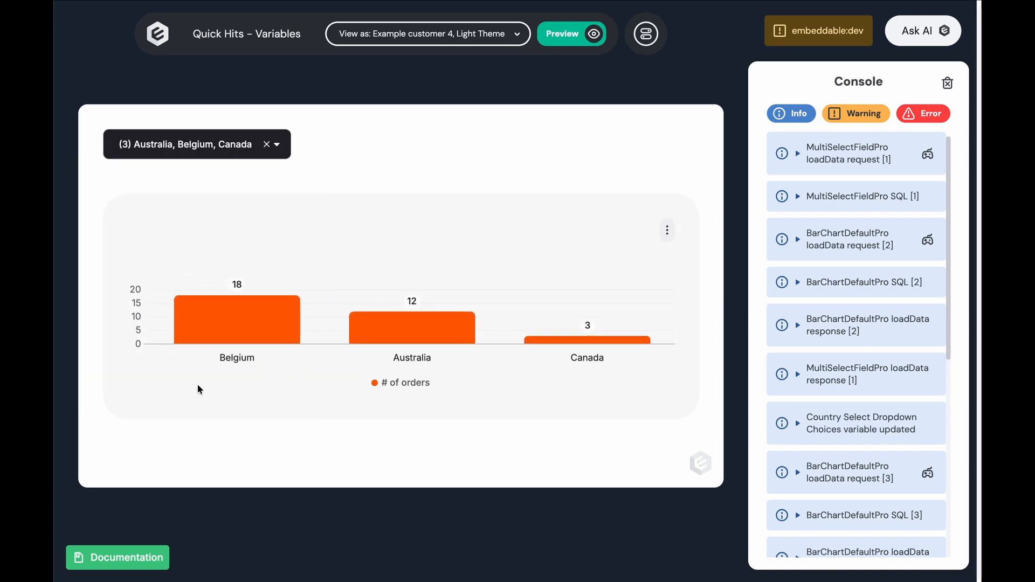
# Add Germany to the country selection, remove Belgium and Canada, and apply the change to the chart
pyautogui.click(226, 148)
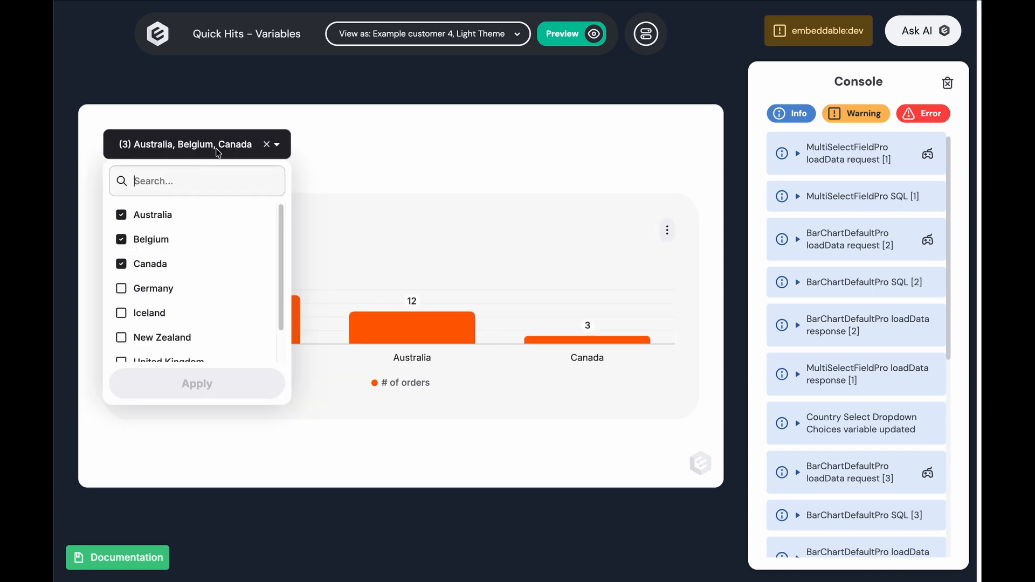
pyautogui.click(140, 289)
pyautogui.click(143, 241)
pyautogui.click(141, 264)
pyautogui.click(200, 394)
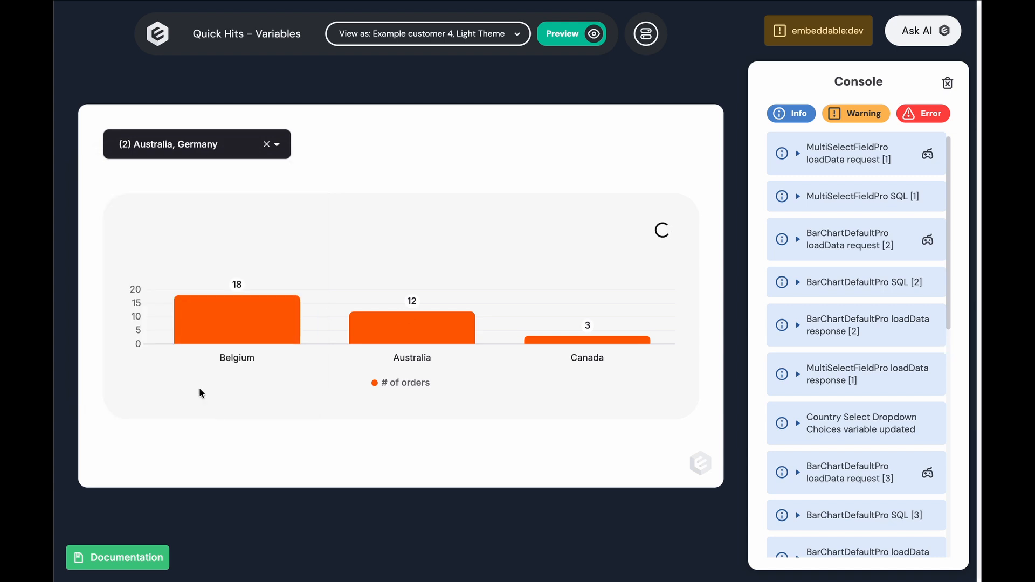
# Add New Zealand and United Kingdom to the country selection and apply it
pyautogui.click(195, 154)
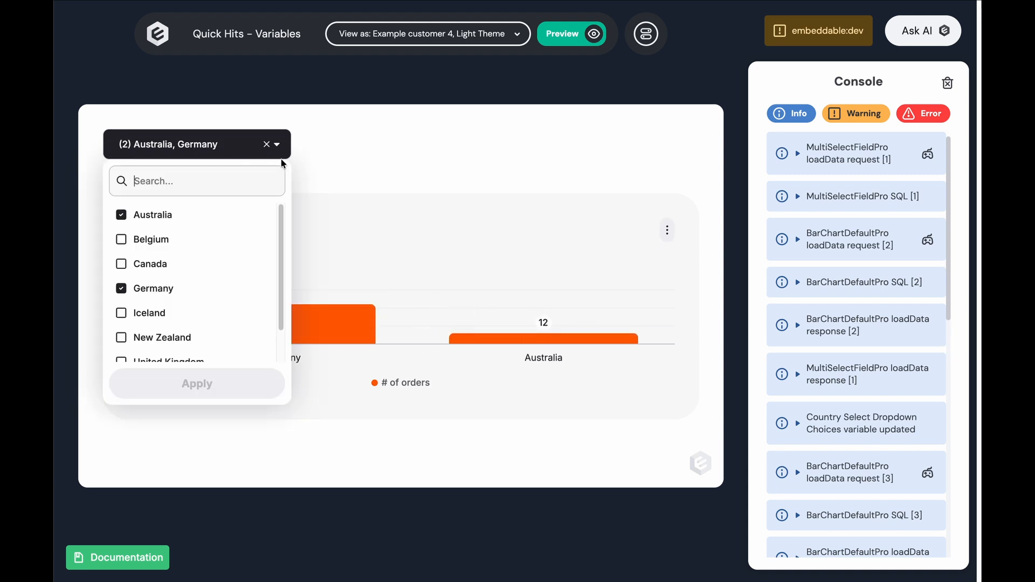
pyautogui.scroll(-1, 162, 291)
pyautogui.click(148, 301)
pyautogui.click(150, 325)
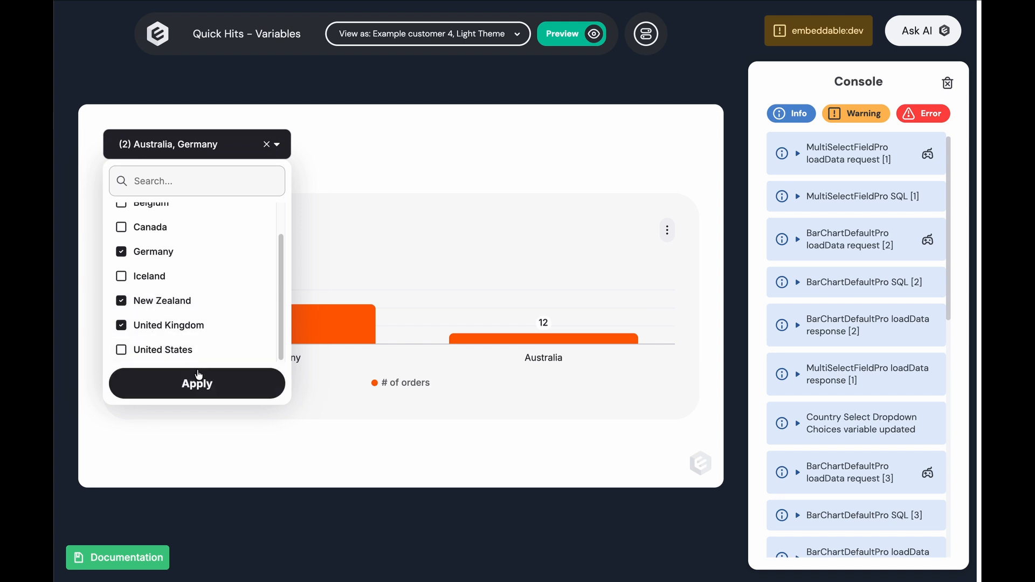
pyautogui.click(201, 382)
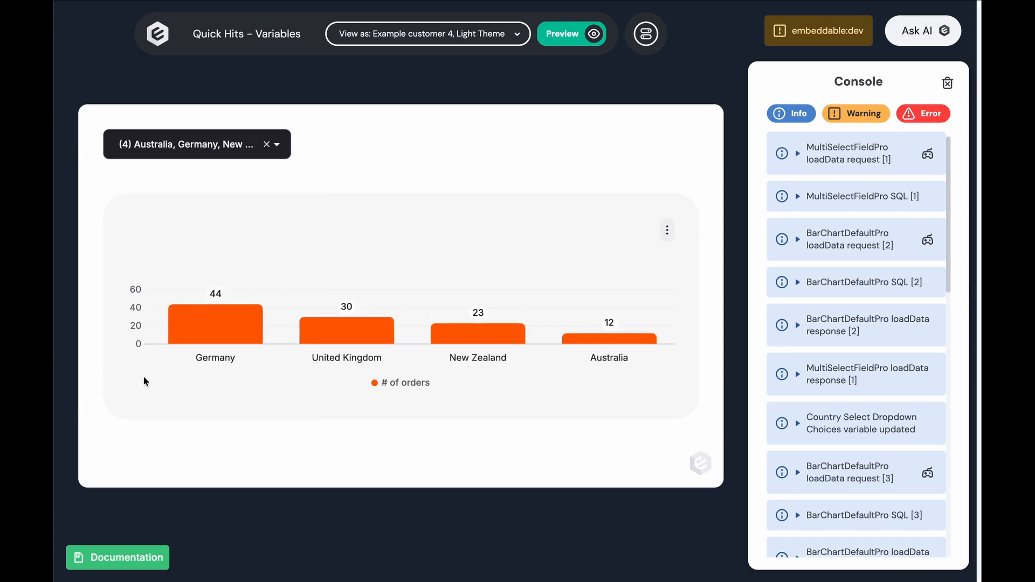
# Clear all chosen countries from the dropdown above the chart
pyautogui.click(266, 146)
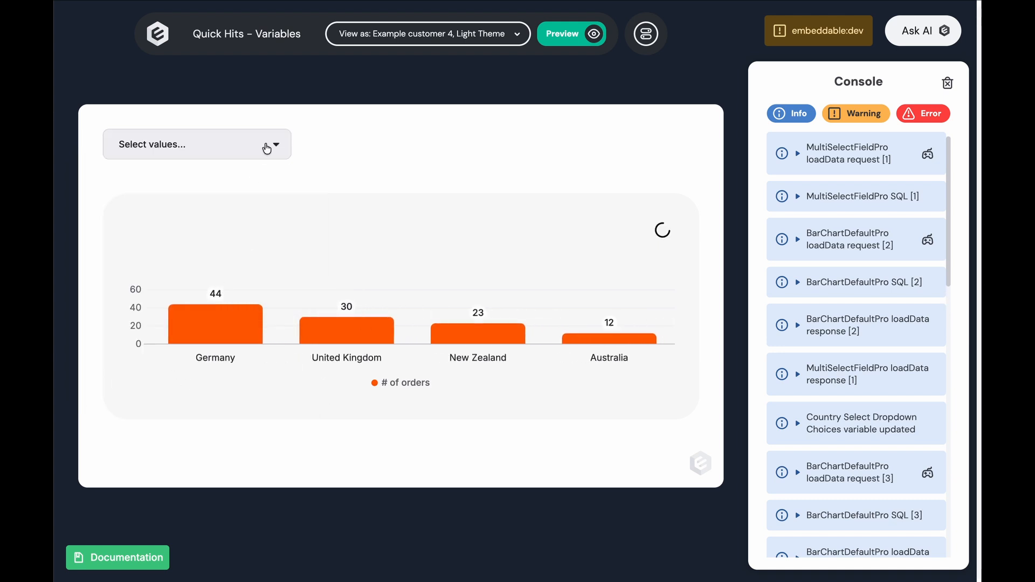
pyautogui.click(226, 146)
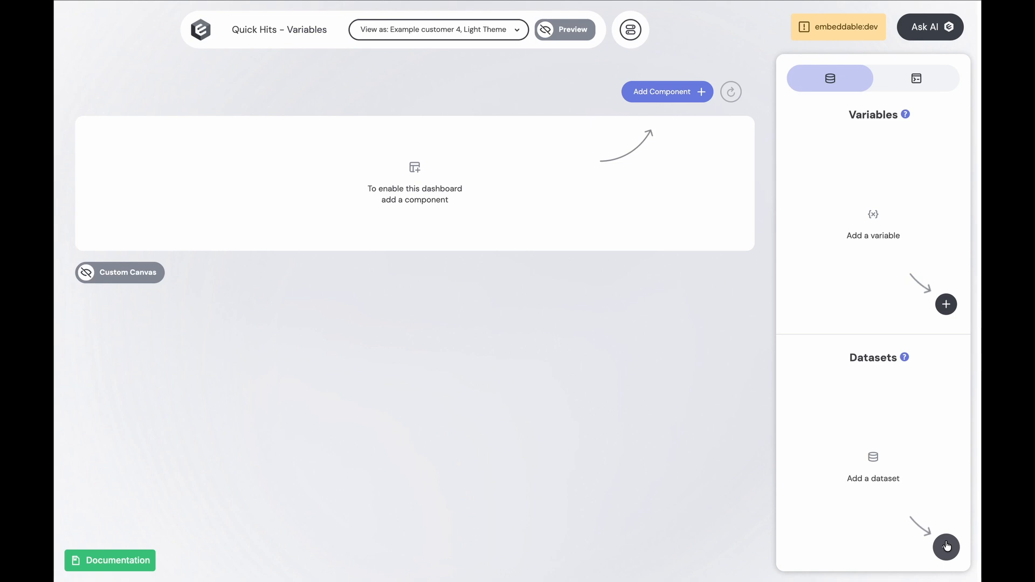
# Create a dataset named Orders from the Orders data model
pyautogui.click(946, 547)
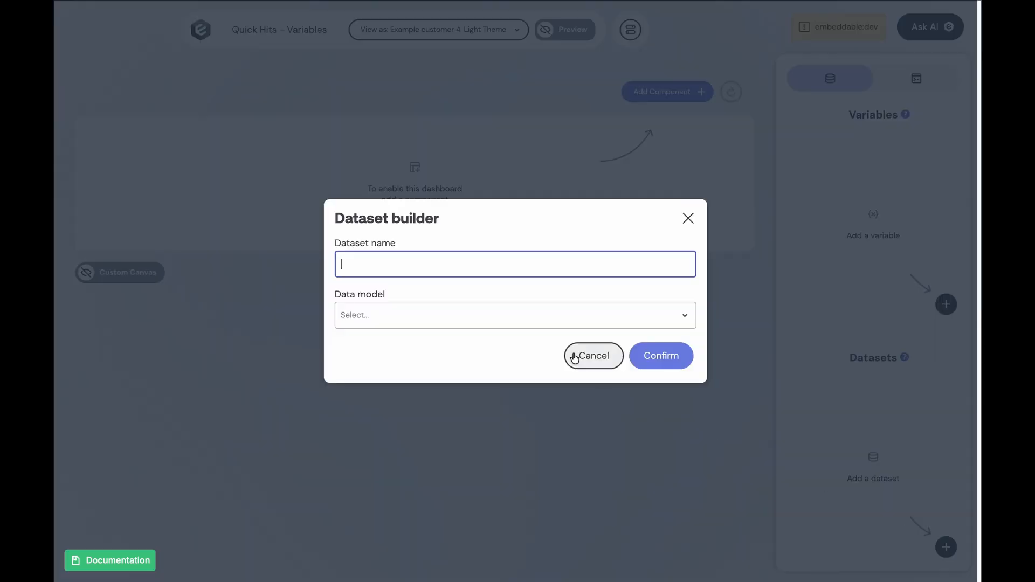
pyautogui.write('Orders')
pyautogui.press('Tab')
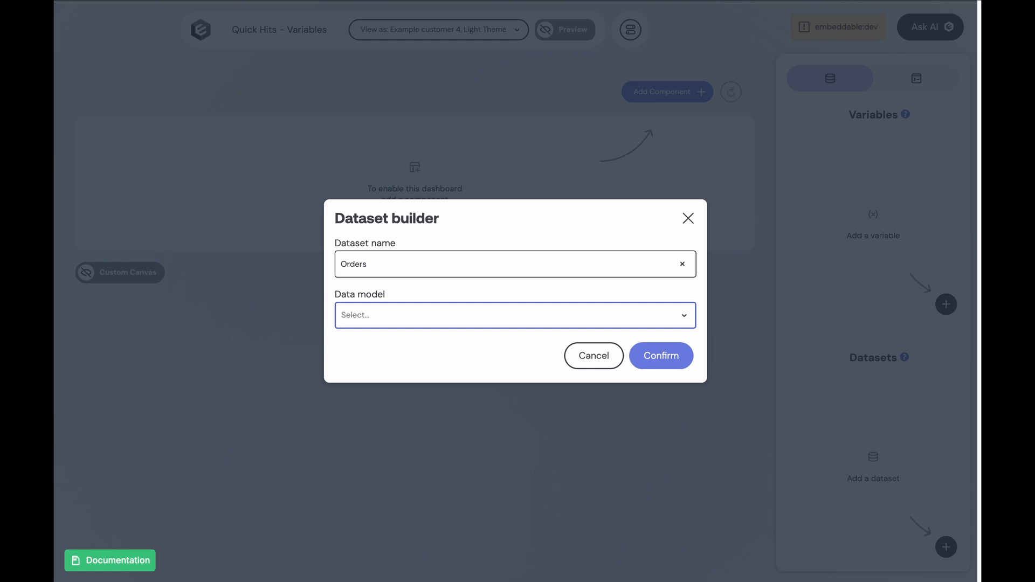
pyautogui.press('Down')
pyautogui.press('Return')
pyautogui.click(647, 372)
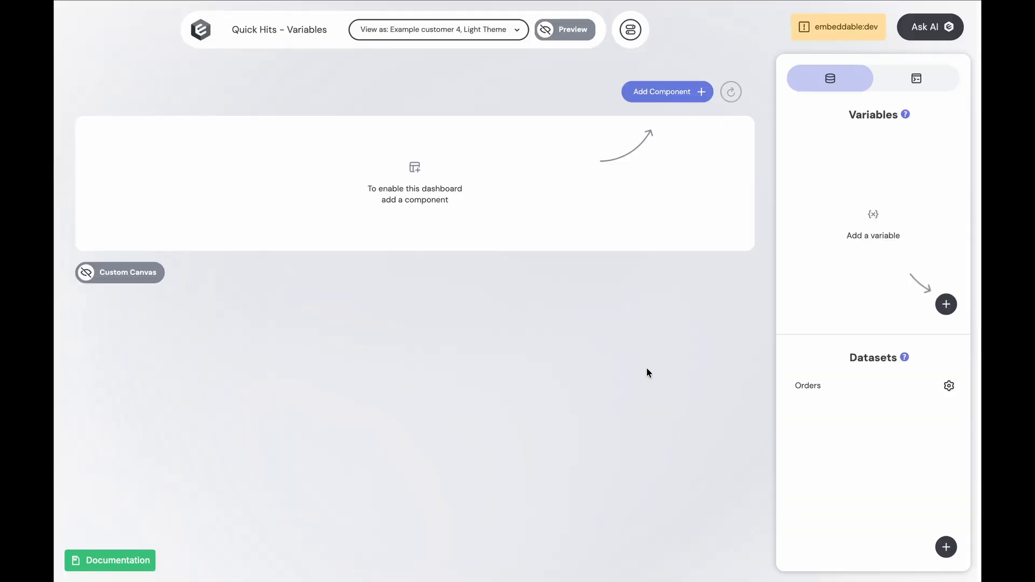
# Add a Bar Chart - Default component using the Orders dataset with # of orders as its measure
pyautogui.click(658, 97)
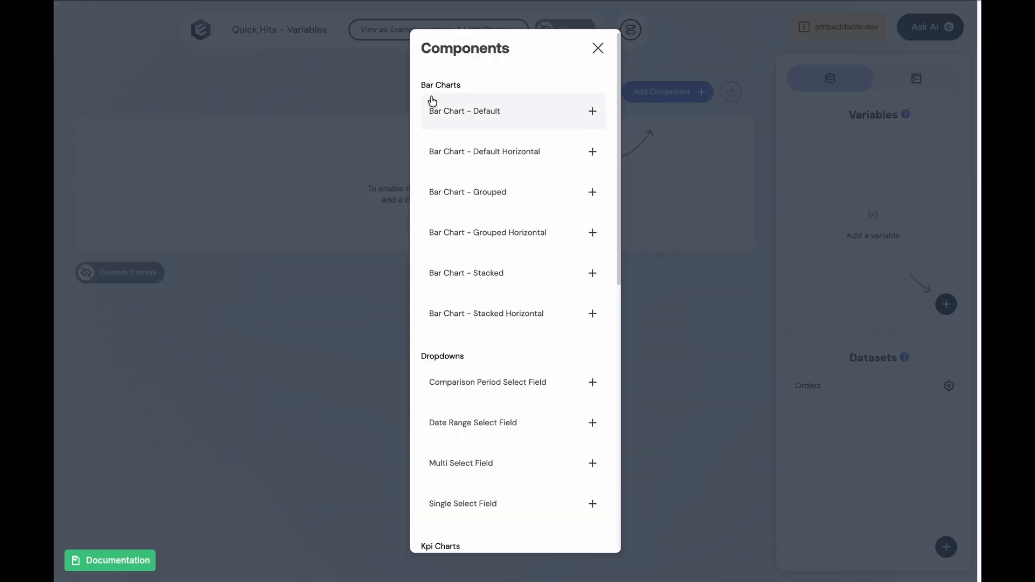
pyautogui.click(465, 117)
pyautogui.click(382, 117)
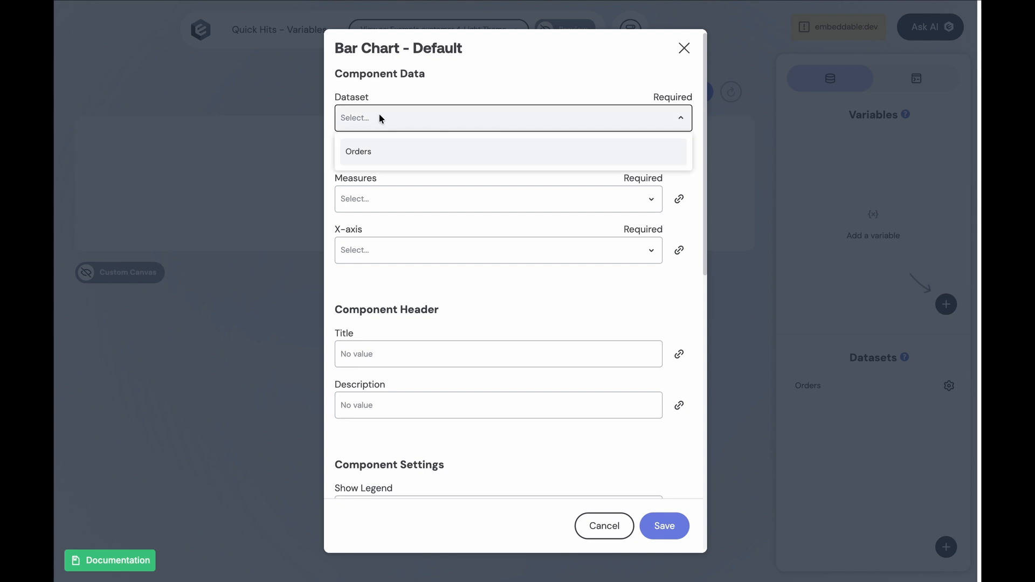
pyautogui.click(358, 151)
pyautogui.click(364, 210)
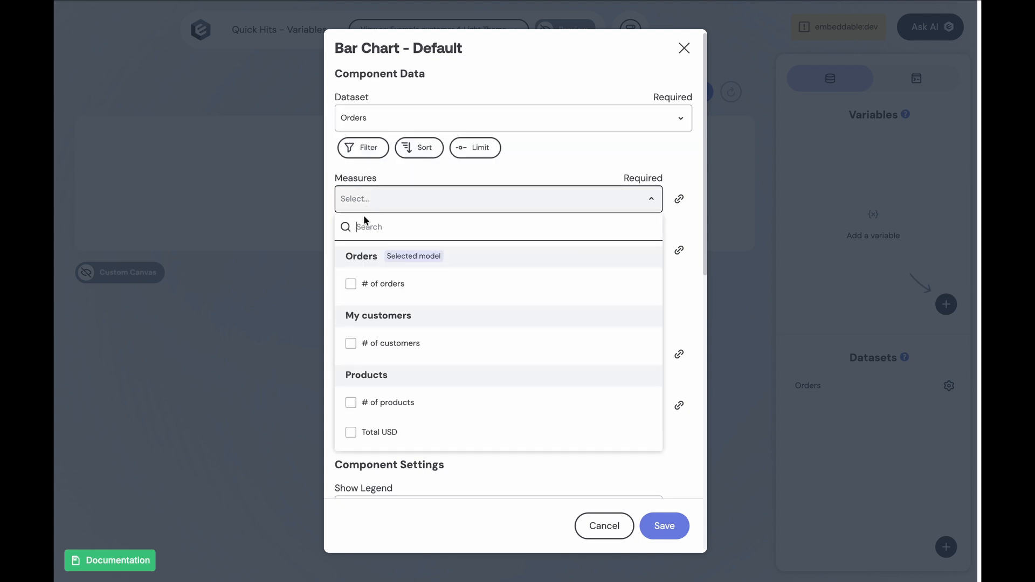
pyautogui.click(350, 283)
pyautogui.click(651, 492)
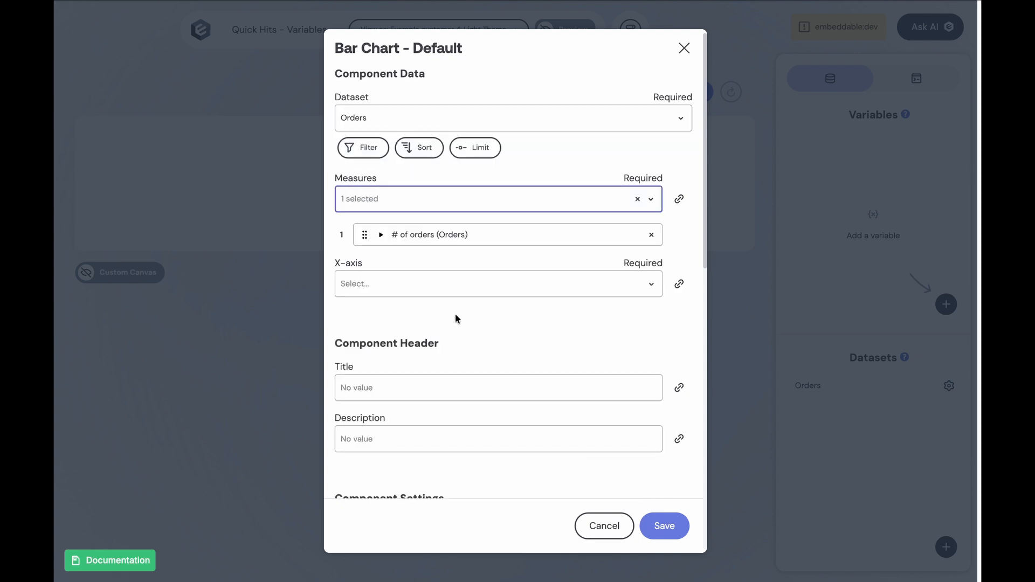
# Set the bar chart's X-axis to Country of origin from My customers
pyautogui.click(383, 280)
pyautogui.click(364, 428)
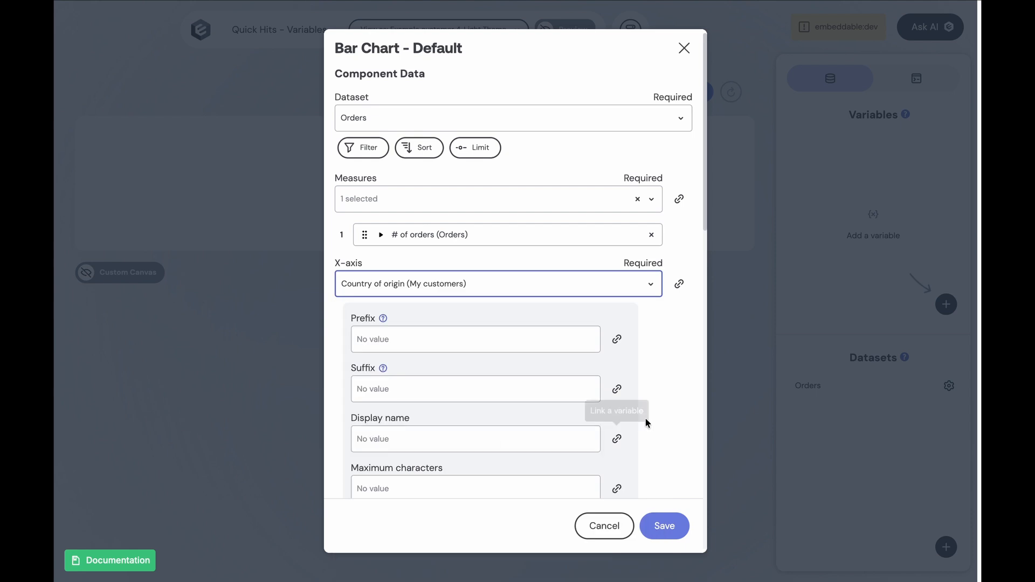
pyautogui.scroll(-10, 652, 384)
pyautogui.scroll(10, 652, 384)
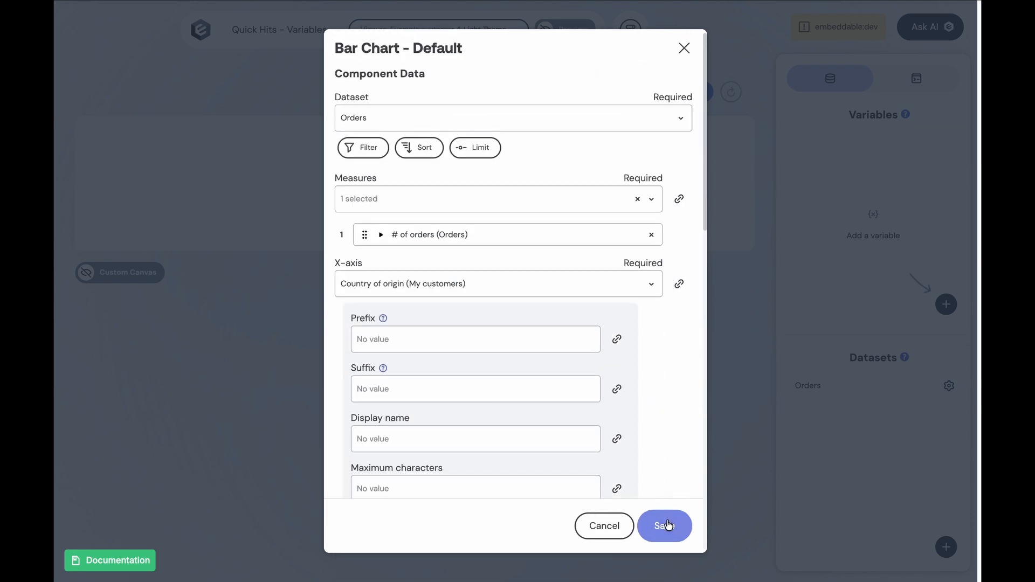
# Limit the bar chart's dataset to 1000 and save the component
pyautogui.click(470, 148)
pyautogui.click(369, 169)
pyautogui.write('1')
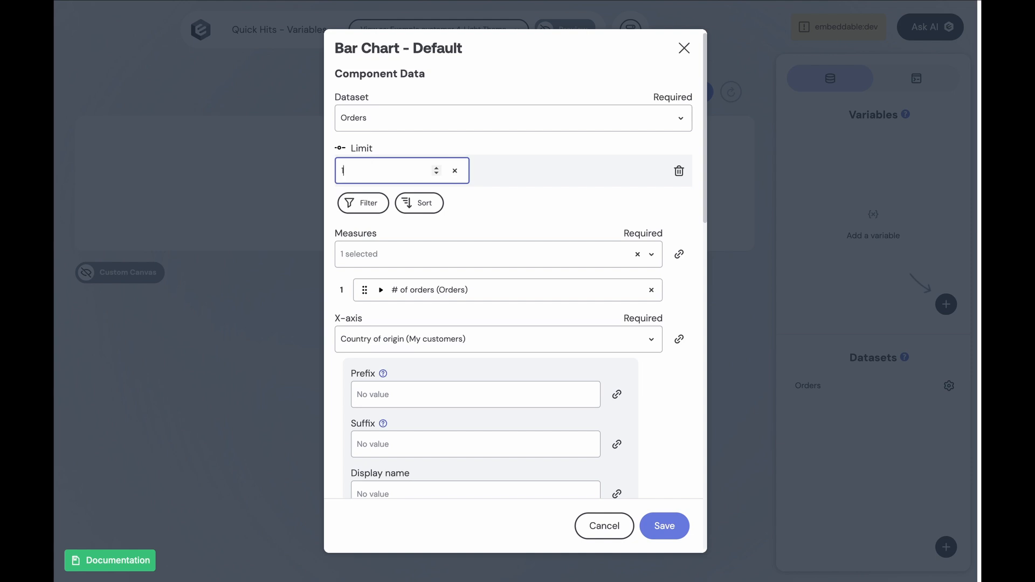
pyautogui.write('000')
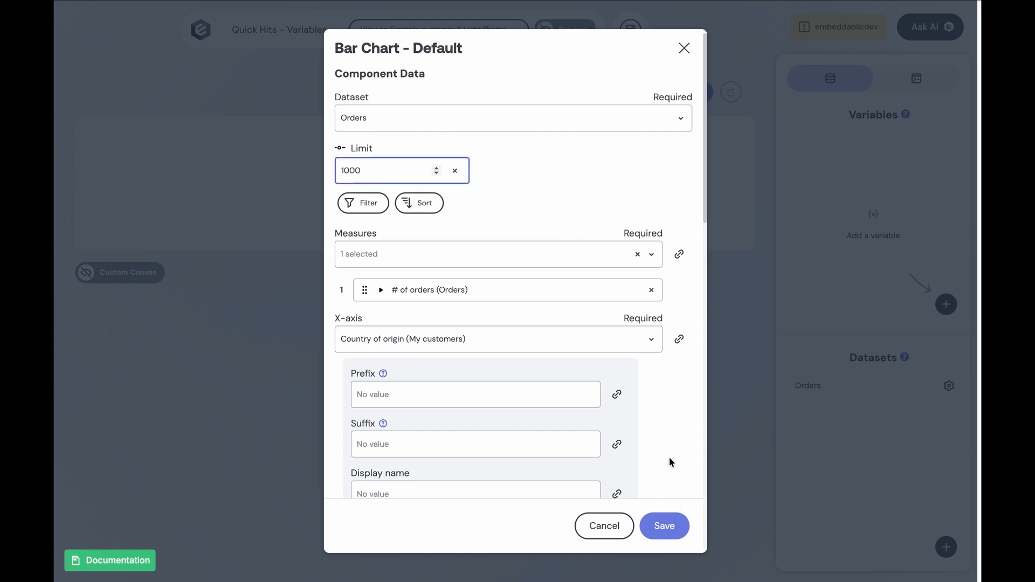
pyautogui.click(657, 521)
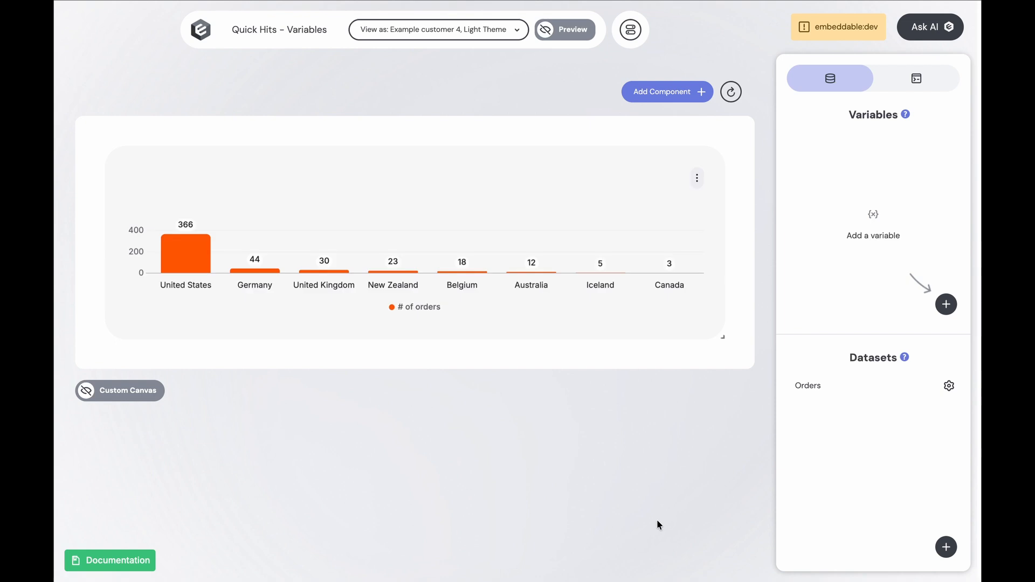
# Add a Multi Select Field using the Orders dataset, with Country of origin as the dimension that loads its dropdown values
pyautogui.click(659, 95)
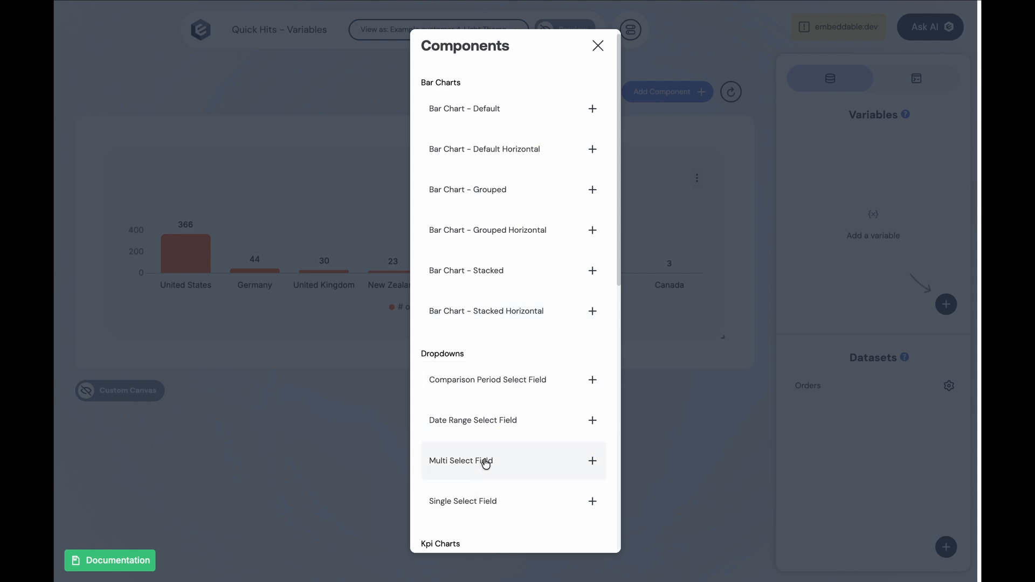
pyautogui.click(483, 462)
pyautogui.click(388, 126)
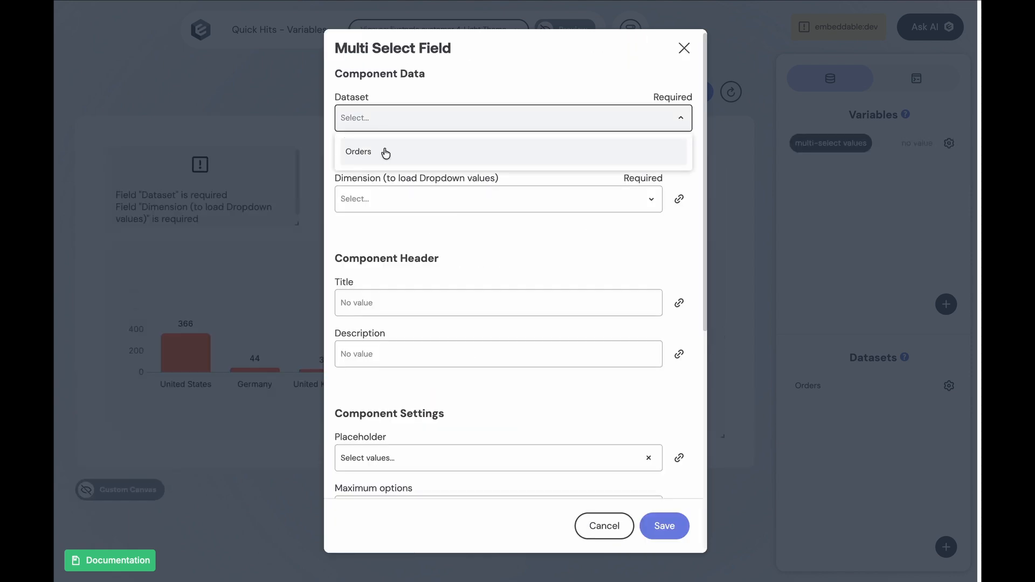
pyautogui.click(385, 154)
pyautogui.click(403, 200)
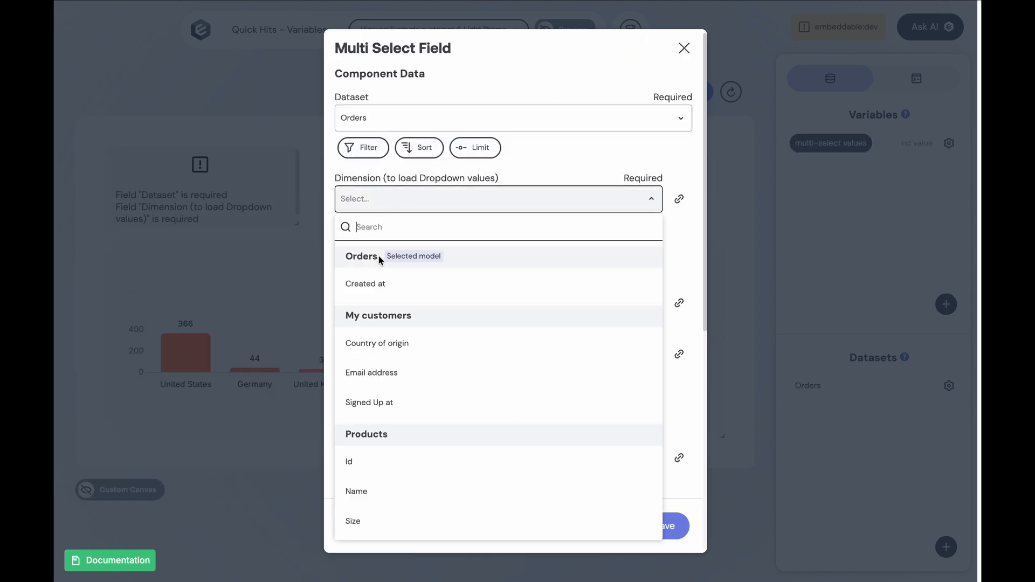
pyautogui.click(382, 345)
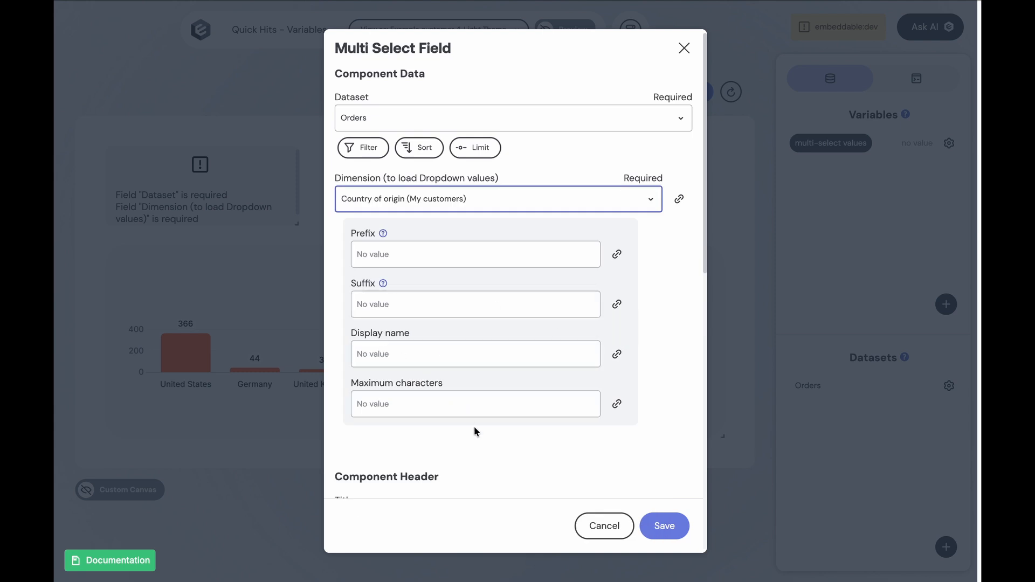
pyautogui.scroll(-10, 639, 432)
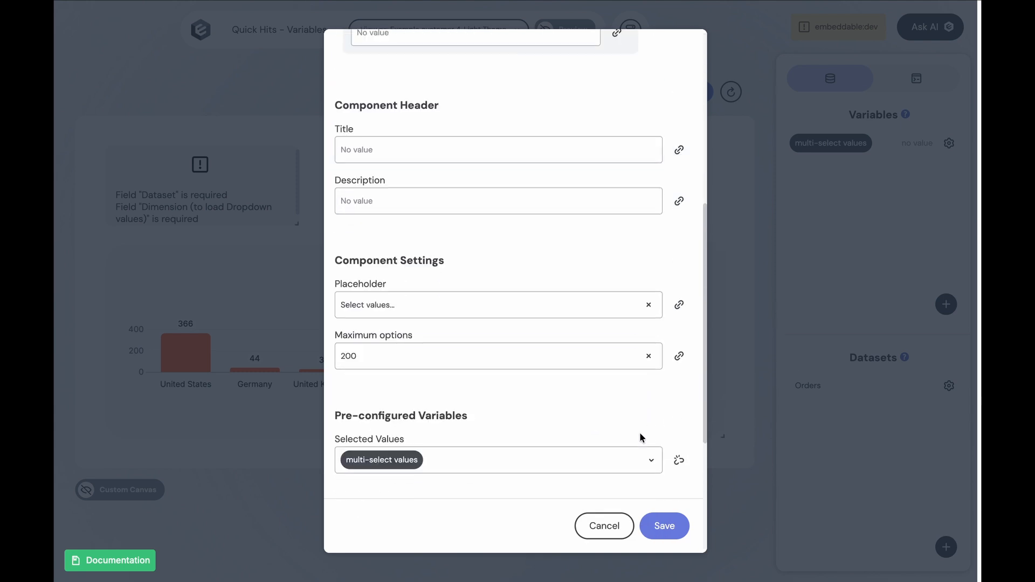
pyautogui.scroll(-3, 640, 433)
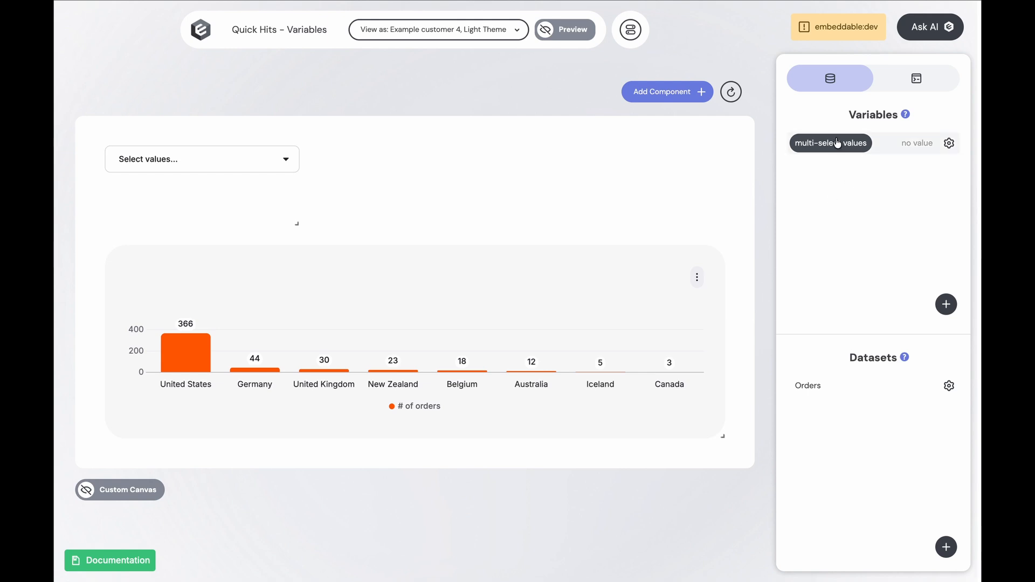
# Rename the multi-select values variable to Country Select Dropdown Choices
pyautogui.click(949, 144)
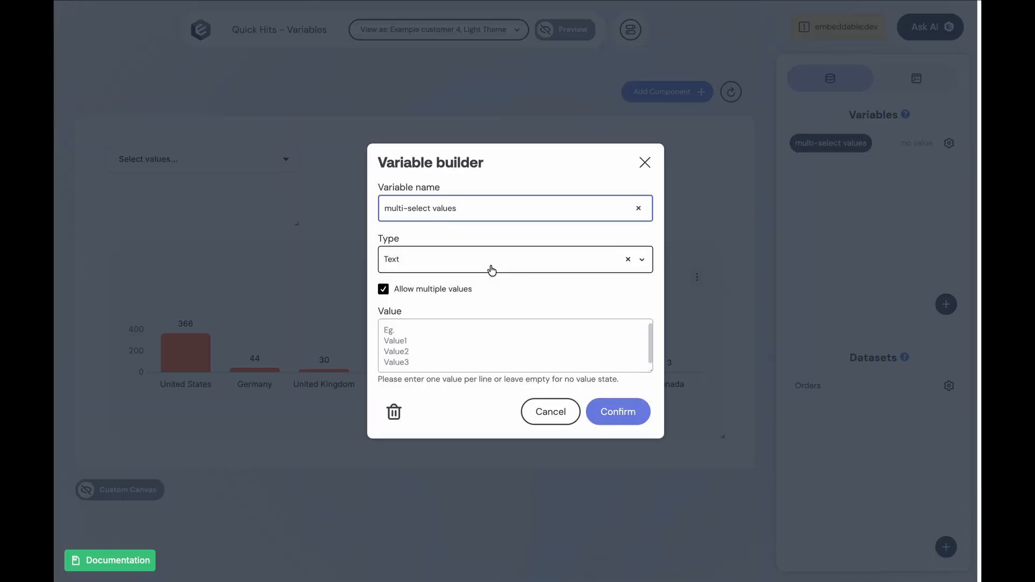
pyautogui.click(464, 208)
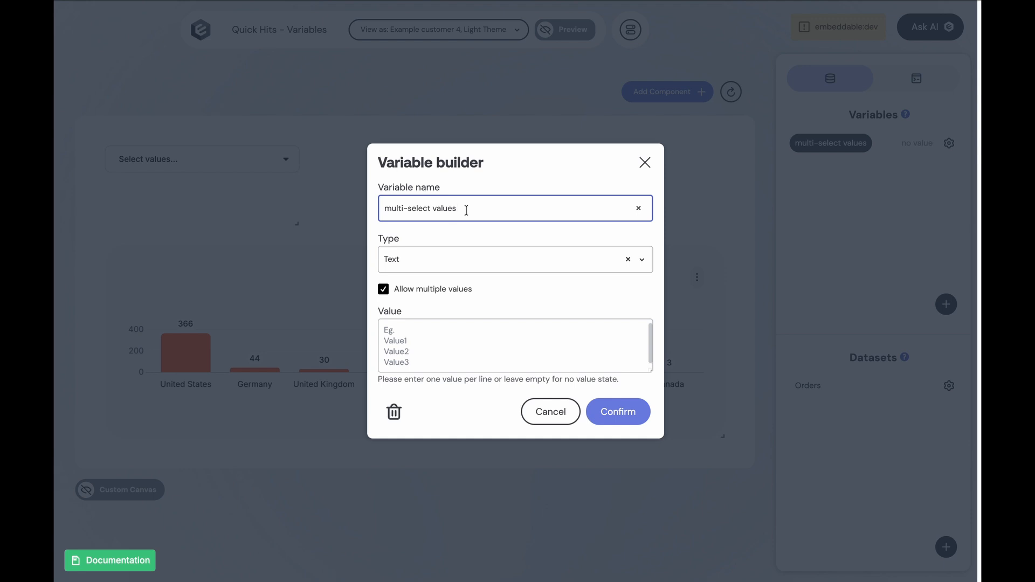
pyautogui.hotkey('ctrl', 'a')
pyautogui.write('Country Select Dropdown Choices')
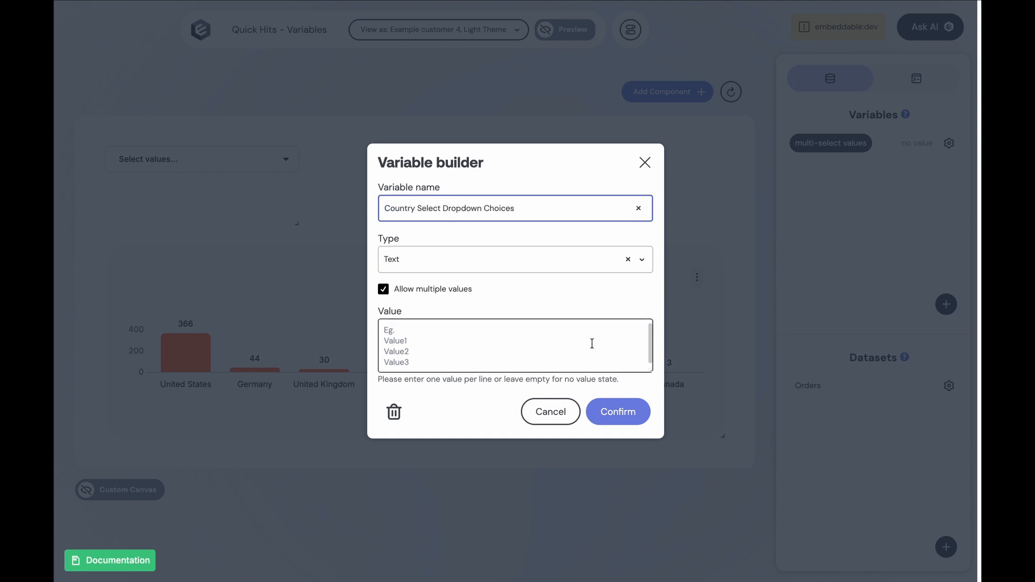
pyautogui.click(612, 412)
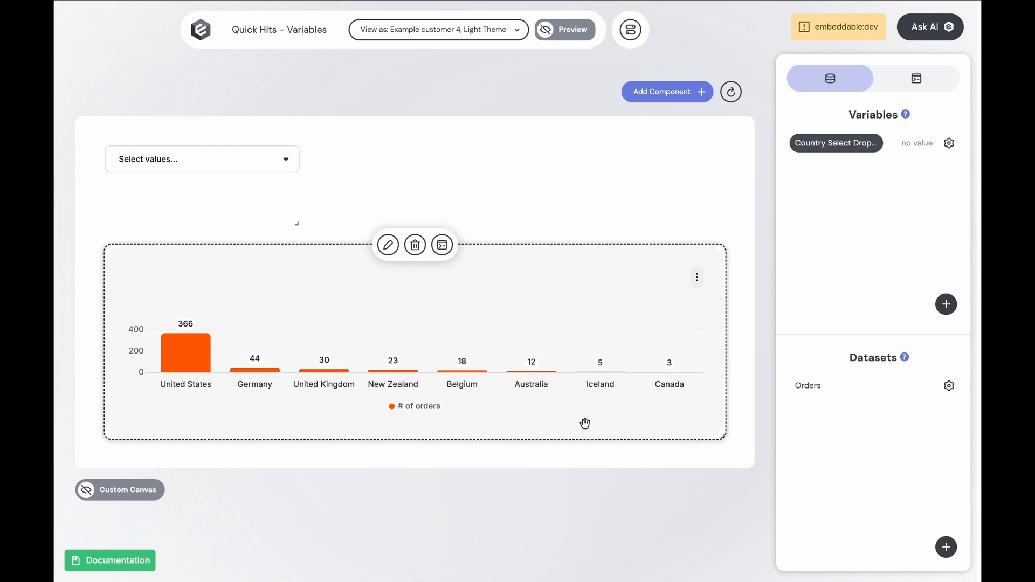
# Reduce the height of the multi-select dropdown component so the chart sits closer beneath it
pyautogui.moveTo(293, 221); pyautogui.dragTo(307, 162)
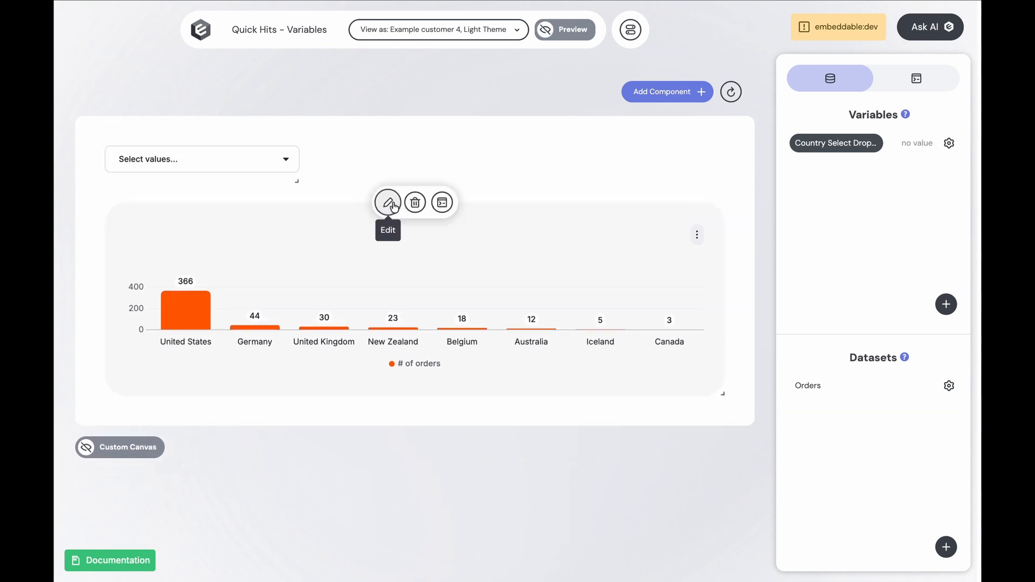
# Filter the bar chart where Country of origin equals the Country Select Dropdown Choices variable, and save the component
pyautogui.click(389, 203)
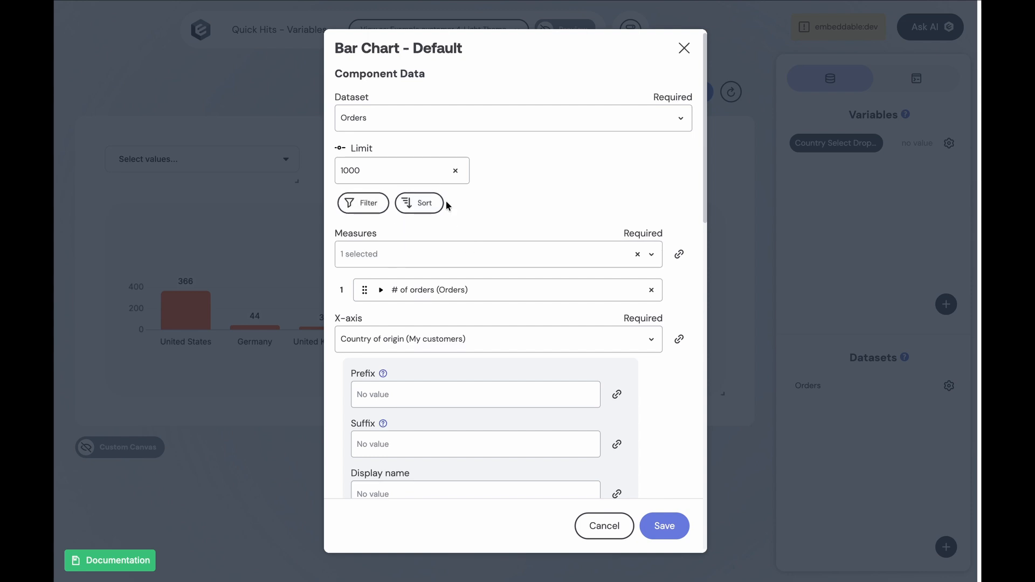
pyautogui.click(355, 204)
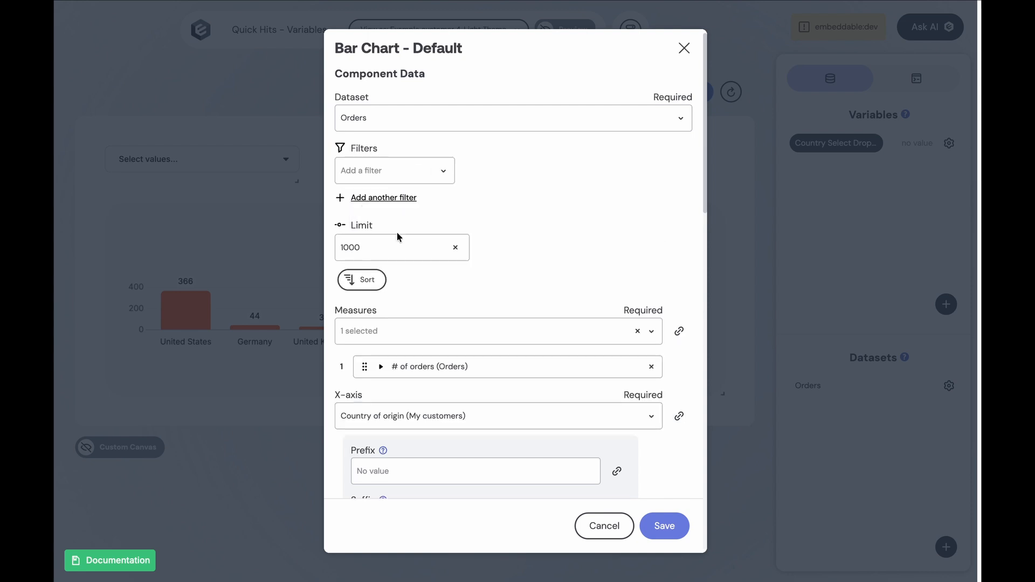
pyautogui.click(387, 169)
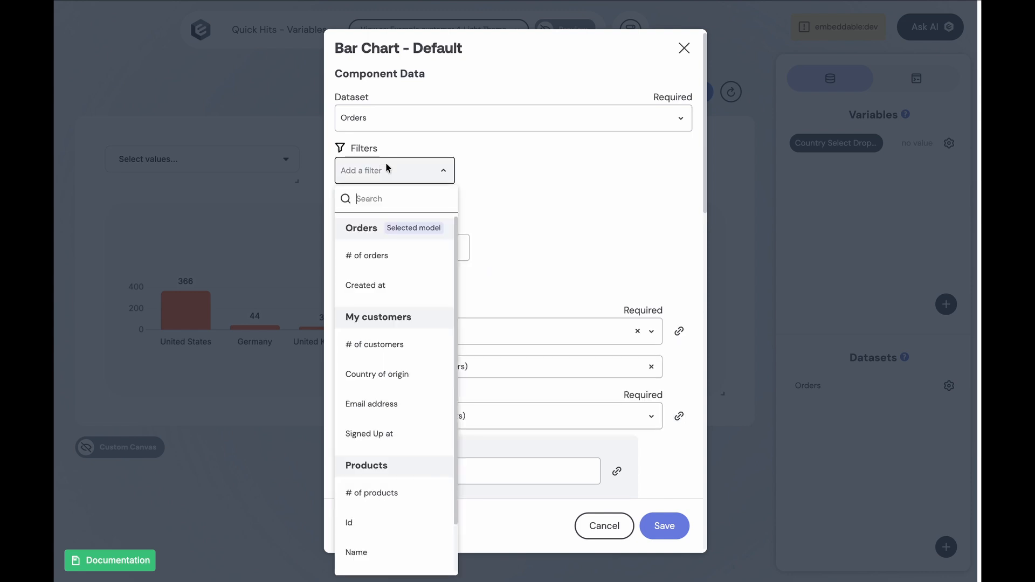
pyautogui.click(383, 380)
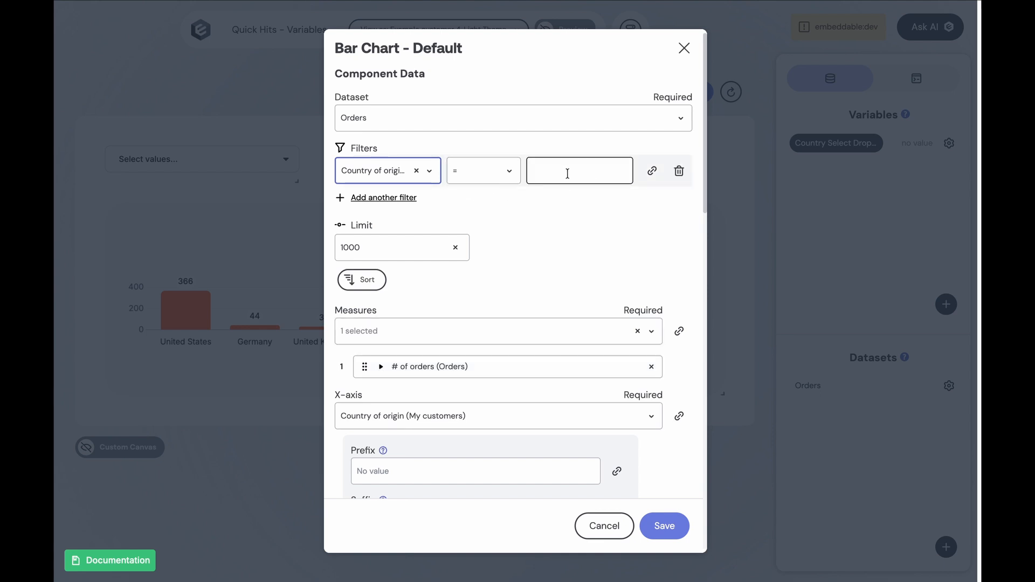
pyautogui.click(649, 174)
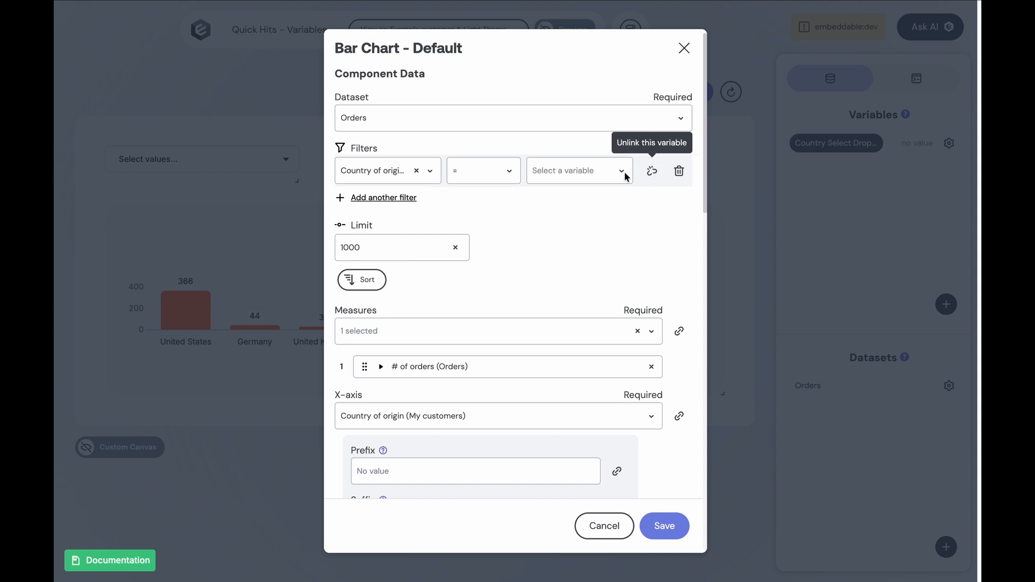
pyautogui.click(557, 178)
pyautogui.click(583, 211)
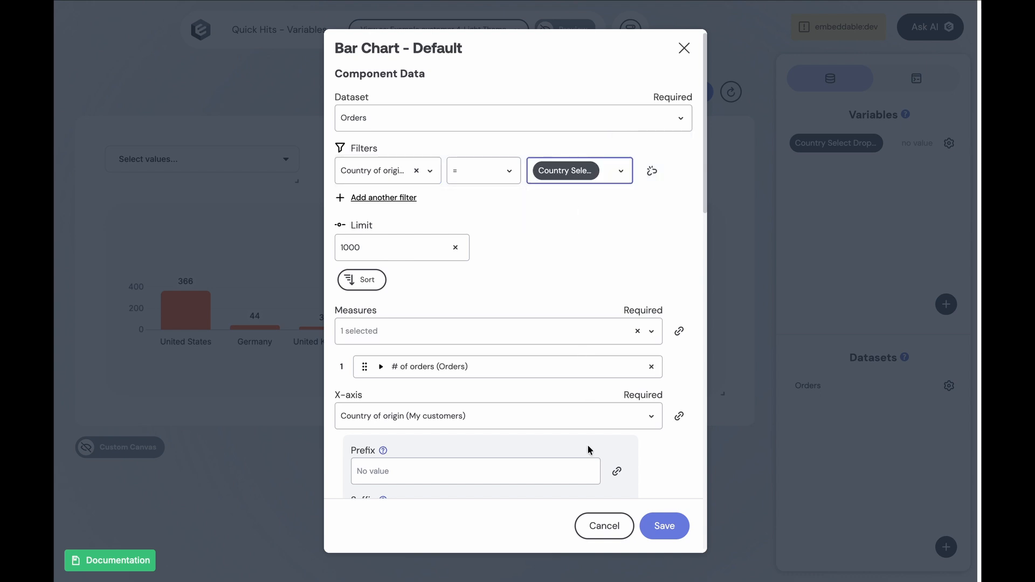
pyautogui.click(667, 529)
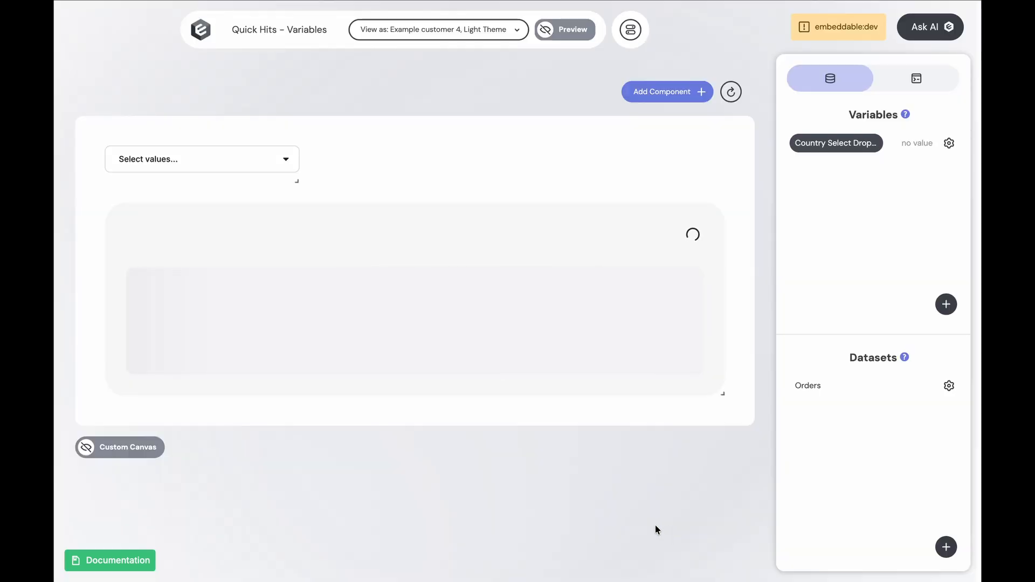
# Preview the dashboard, apply Belgium, Canada and Germany in the country dropdown to test the chart's filtering, and return to editing
pyautogui.click(558, 31)
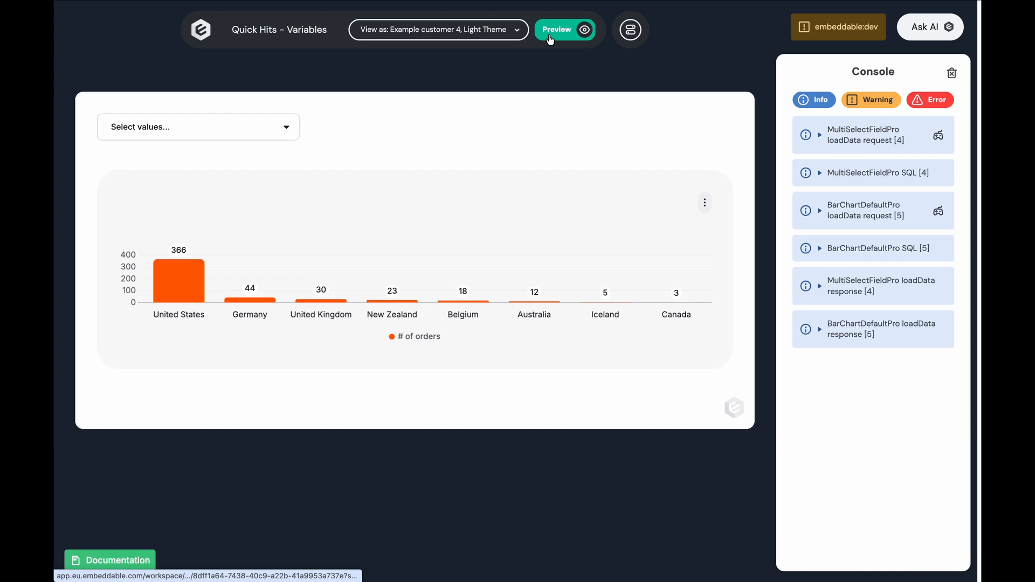
pyautogui.click(282, 134)
pyautogui.click(142, 212)
pyautogui.click(136, 233)
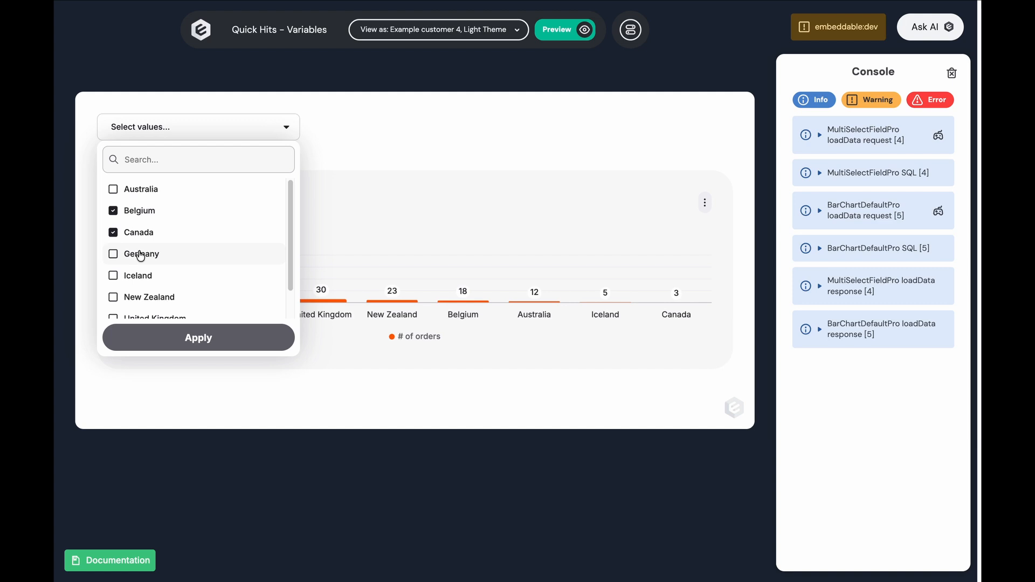
pyautogui.click(140, 256)
pyautogui.click(194, 338)
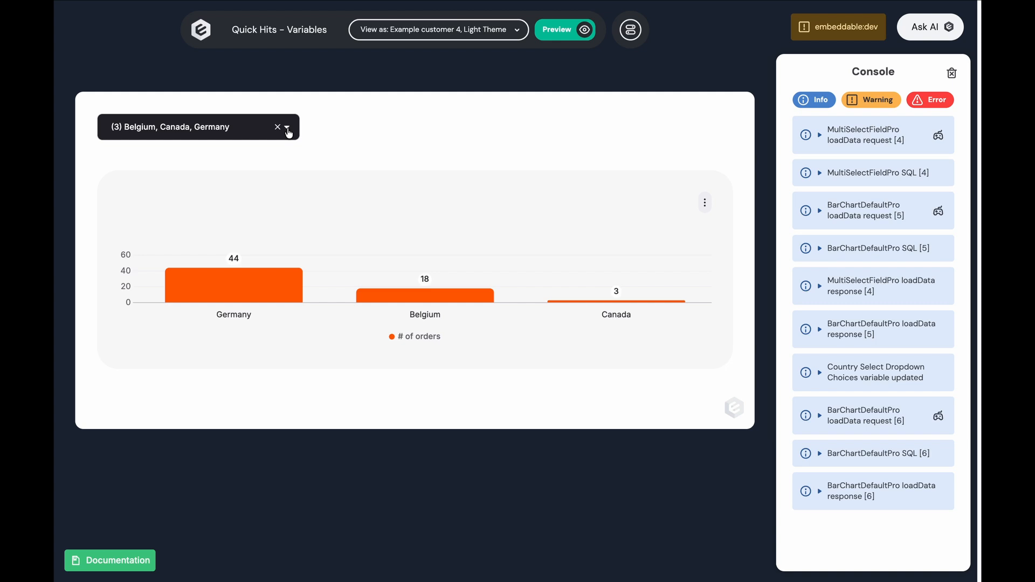
pyautogui.click(555, 29)
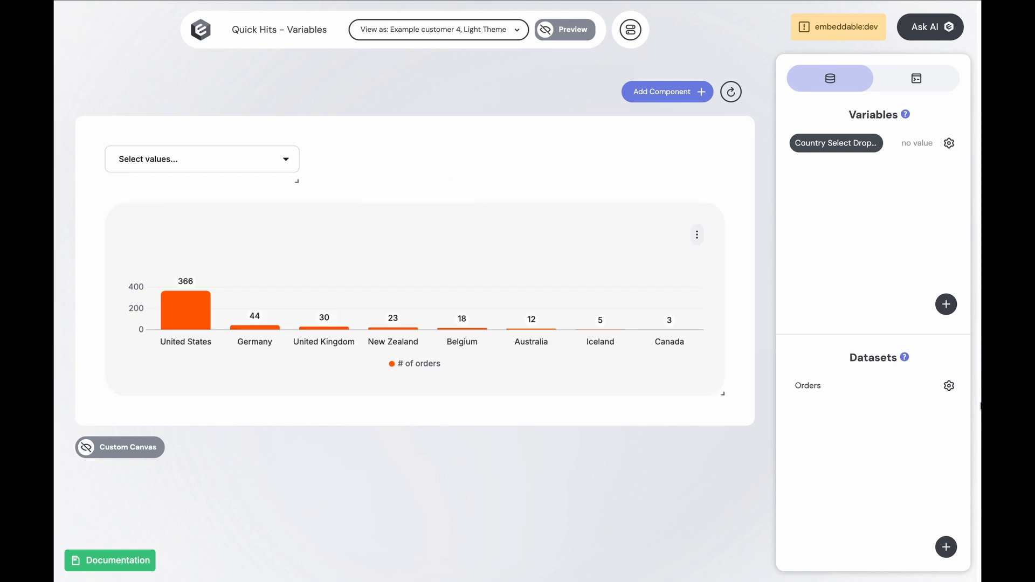
# Try a filter on the Orders dataset where Country of origin equals the Country Select Dropdown Choices variable, and discard it
pyautogui.click(948, 386)
pyautogui.click(355, 337)
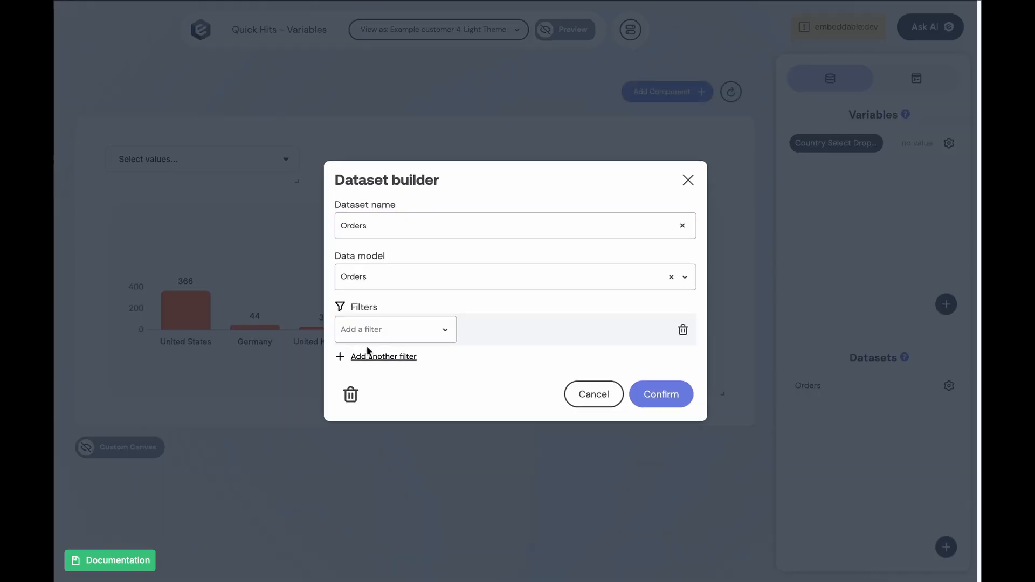
pyautogui.click(386, 330)
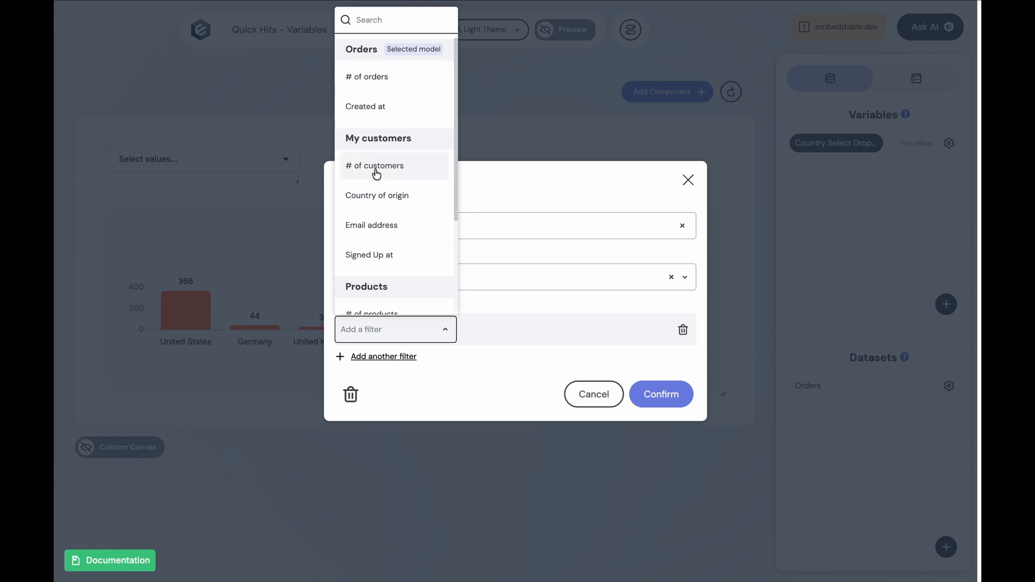
pyautogui.click(376, 195)
pyautogui.click(661, 333)
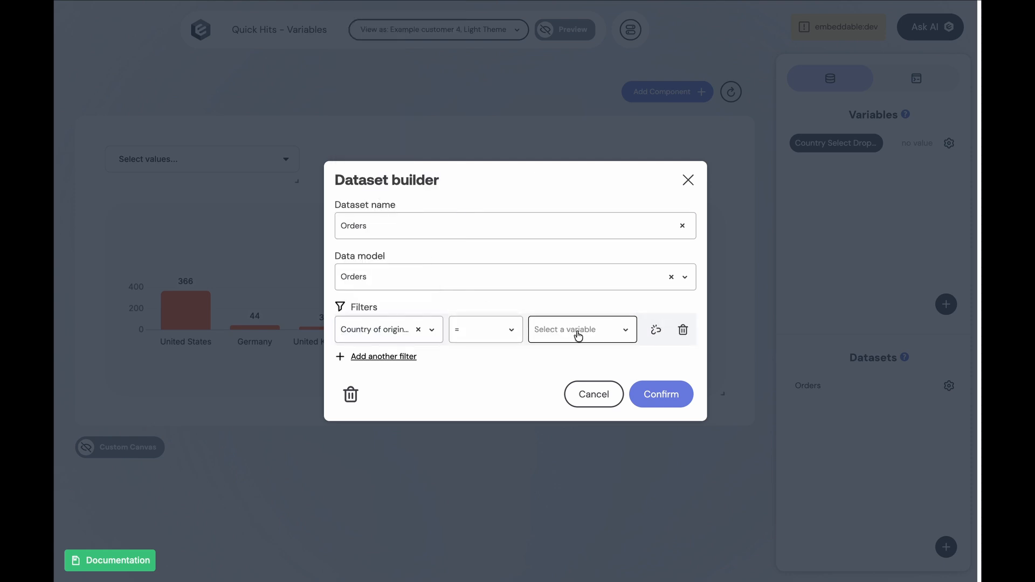
pyautogui.click(577, 330)
pyautogui.click(596, 363)
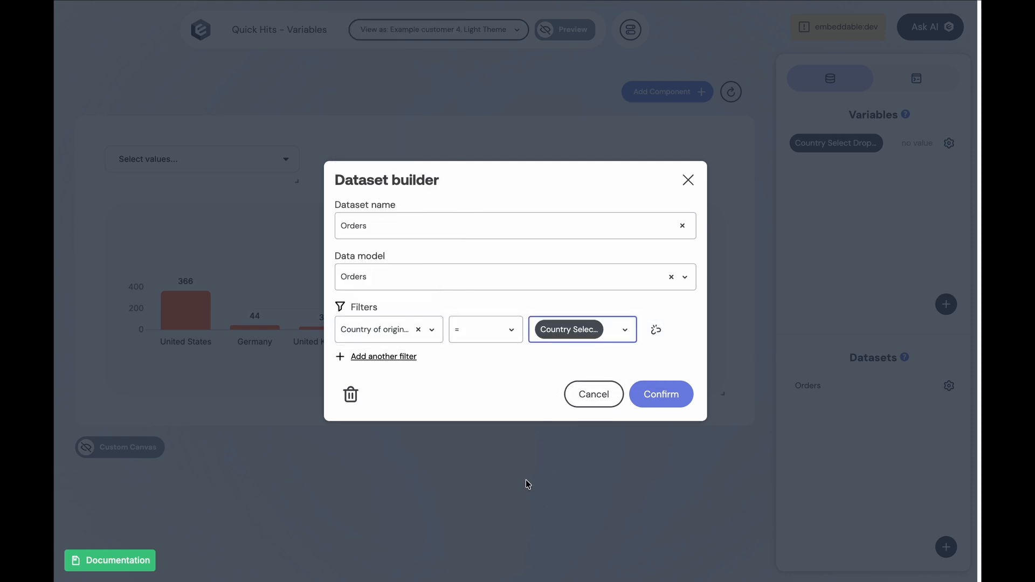
pyautogui.click(593, 405)
pyautogui.click(542, 318)
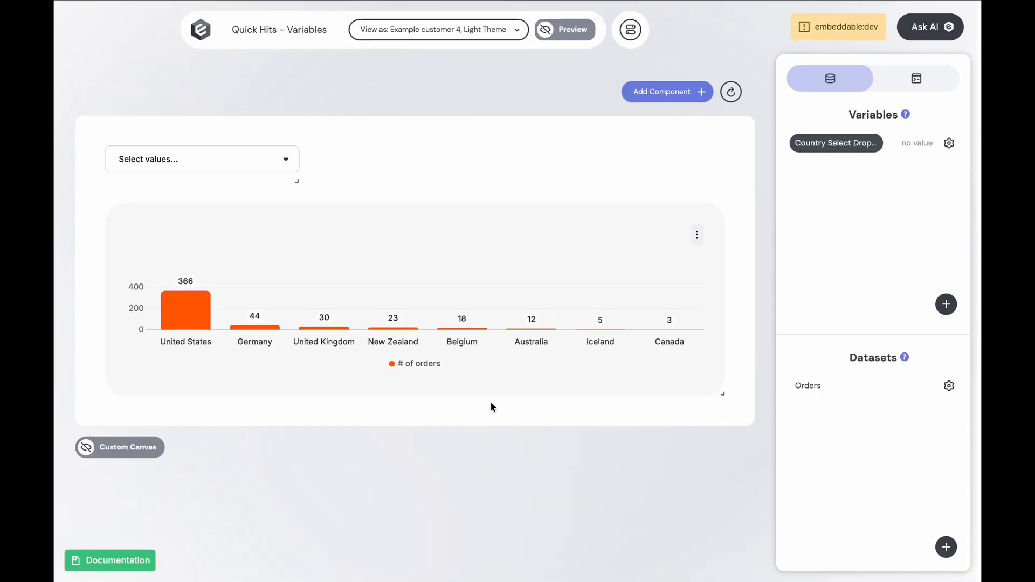